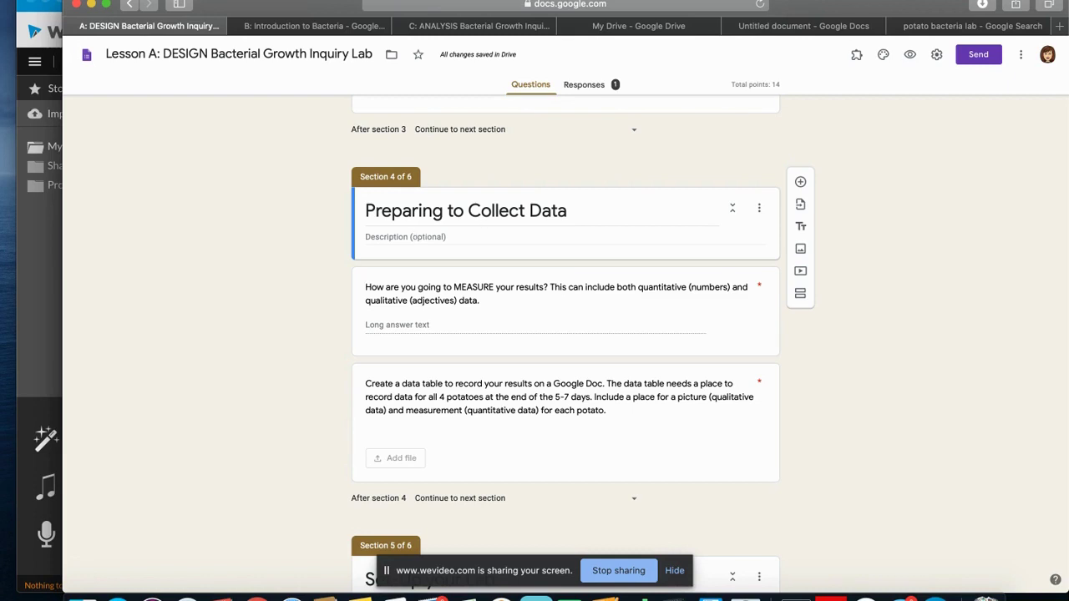
Preview the bacterial colonies and dirty potato images, then bring up the blank Untitled document
{"action": "left_click", "coordinate": [938, 35]}
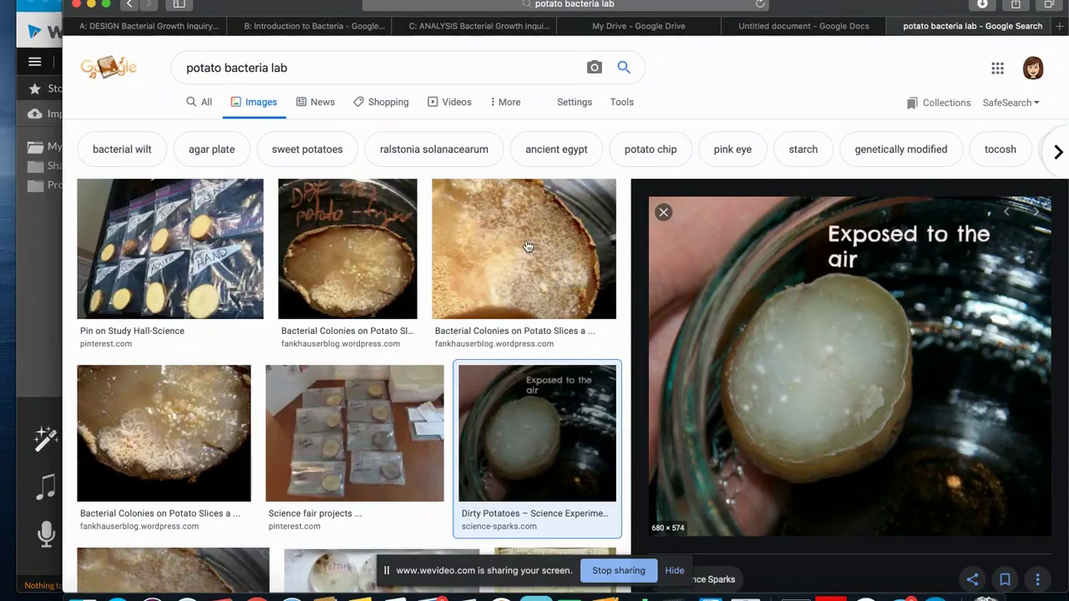
{"action": "left_click", "coordinate": [381, 219]}
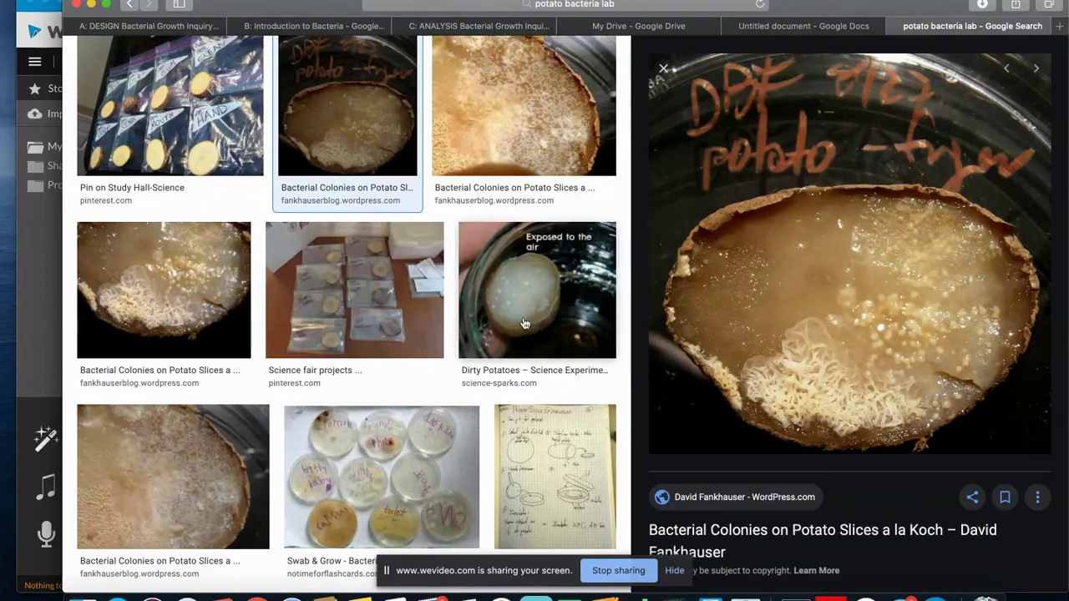
{"action": "left_click", "coordinate": [531, 291]}
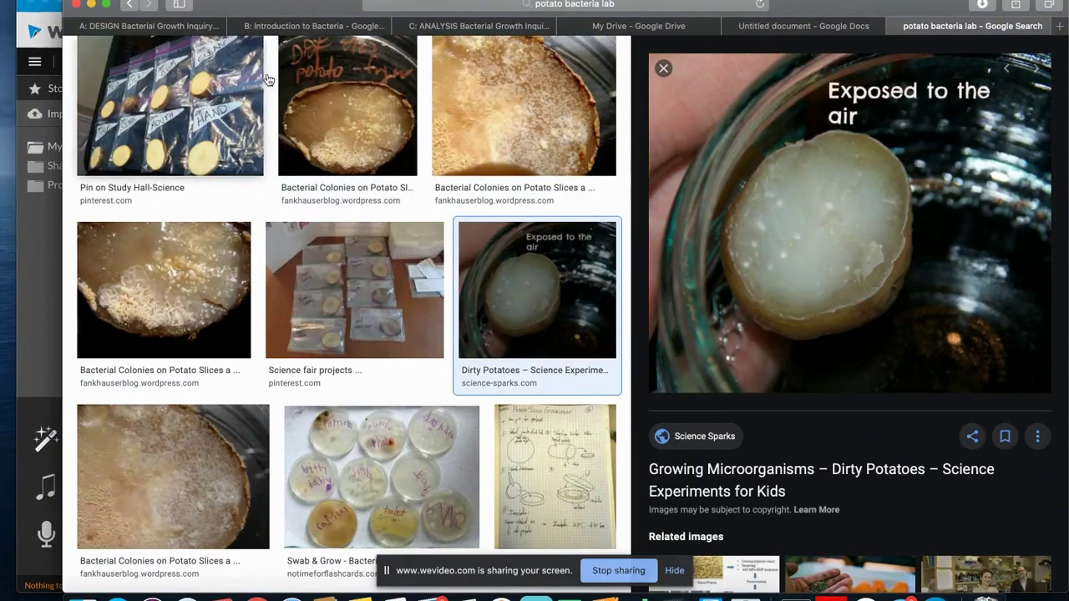
{"action": "left_click", "coordinate": [301, 101]}
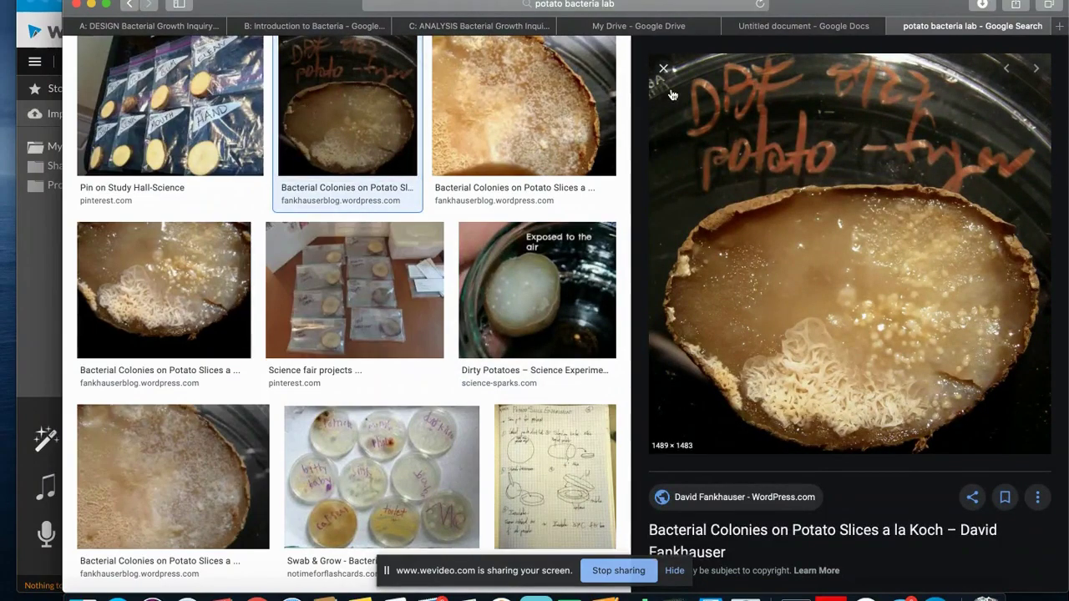
{"action": "left_click", "coordinate": [803, 26]}
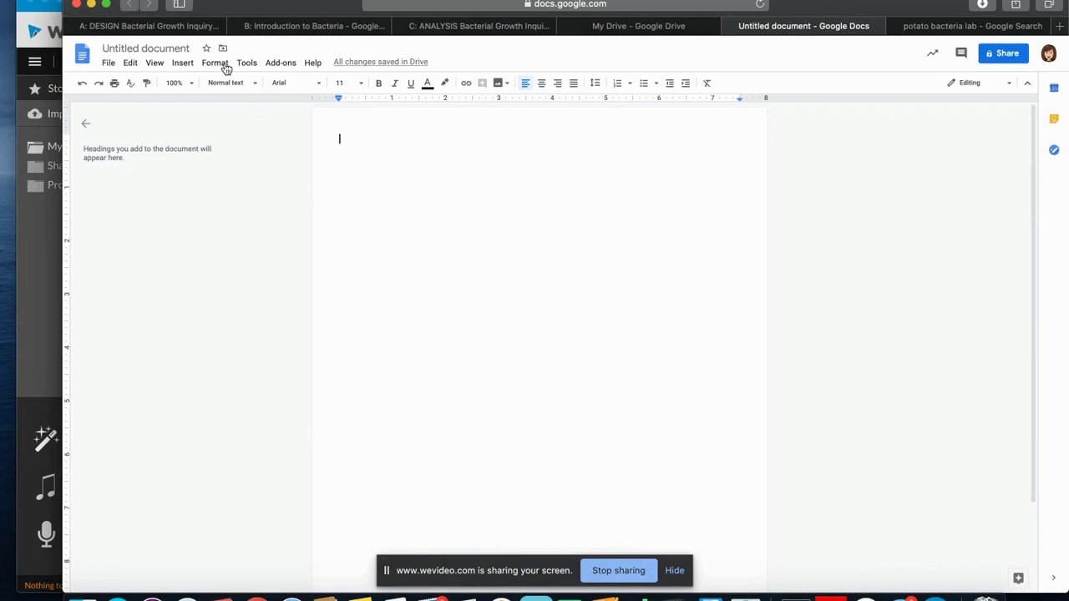
Insert a 3×5 table and enter the 'Potato Location' header
{"action": "left_click", "coordinate": [182, 63]}
{"action": "mouse_move", "coordinate": [200, 101]}
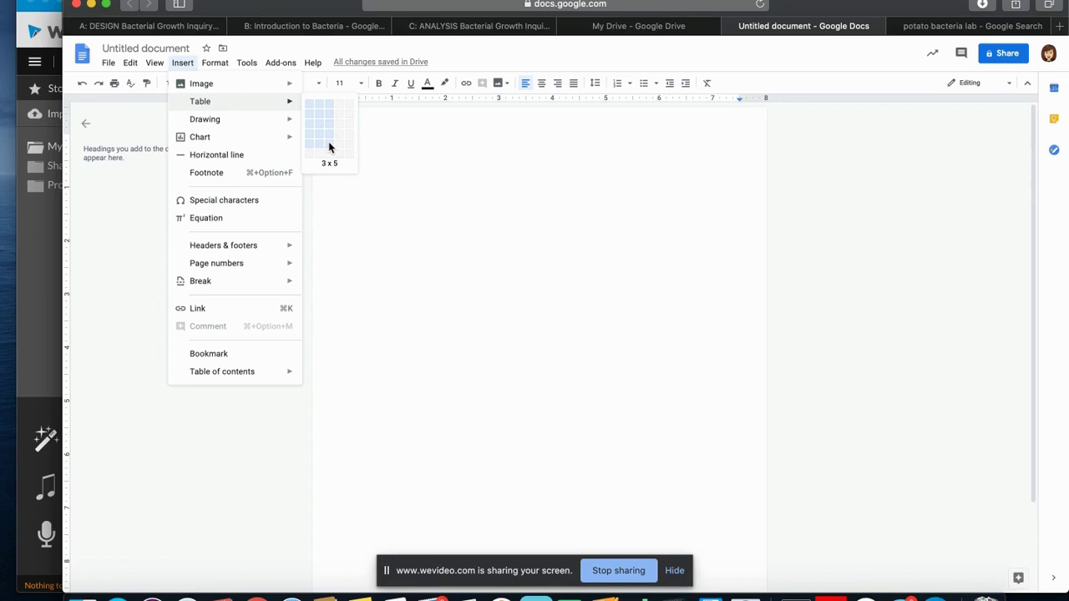
{"action": "left_click", "coordinate": [328, 141]}
{"action": "type", "text": "Pot"}
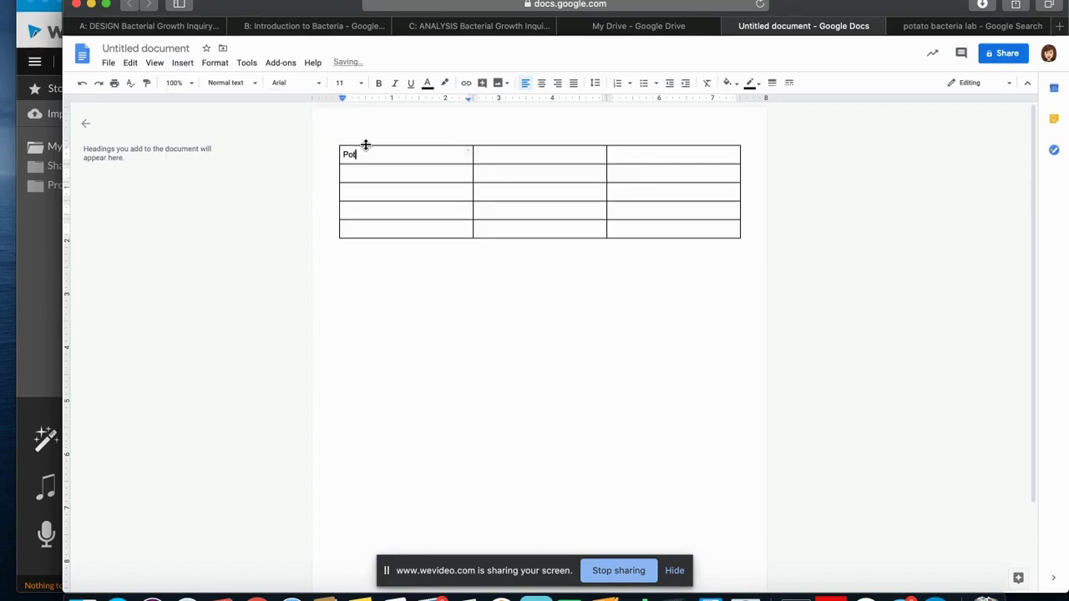
{"action": "type", "text": "ato Location"}
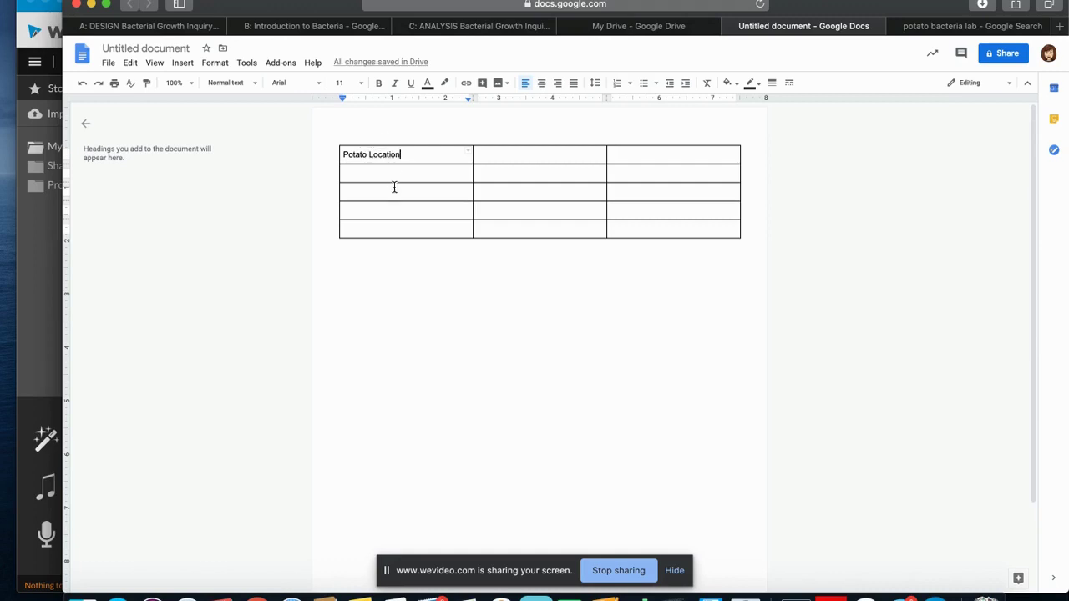
Fill the first column with Control, Kitchen Floor, Fridge handle and Sink handle
{"action": "left_click", "coordinate": [393, 172]}
{"action": "type", "text": "Control"}
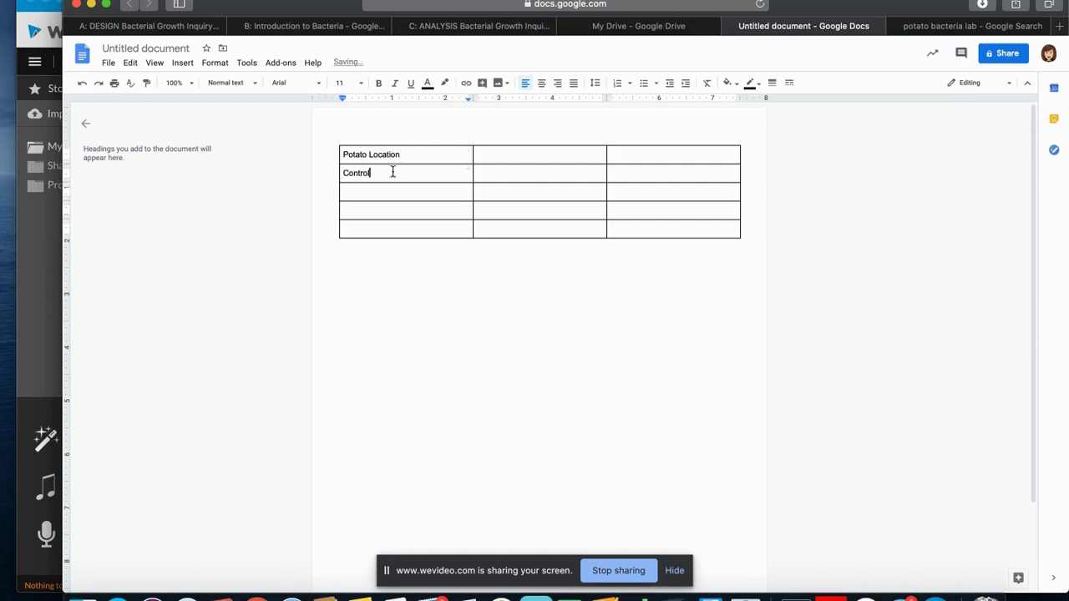
{"action": "key", "text": "Down"}
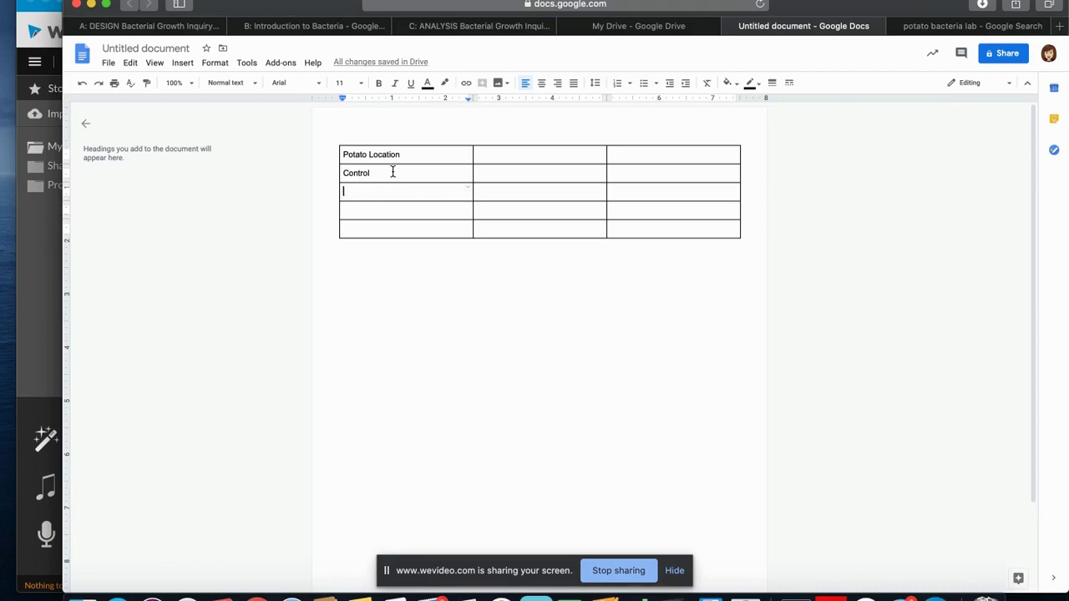
{"action": "type", "text": "Ki"}
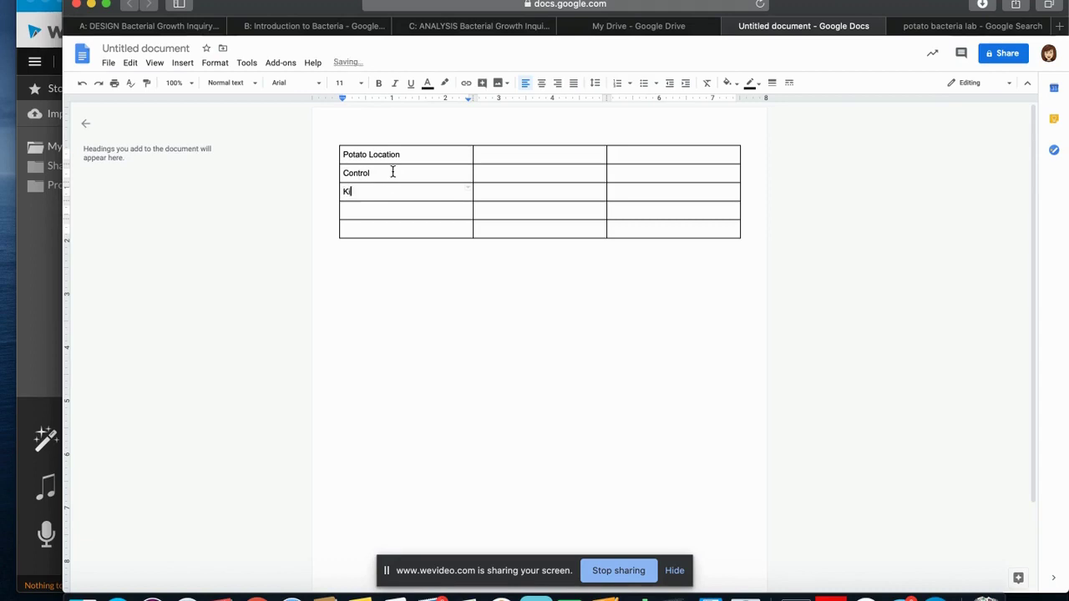
{"action": "type", "text": "tchen Floor"}
{"action": "left_click", "coordinate": [385, 214]}
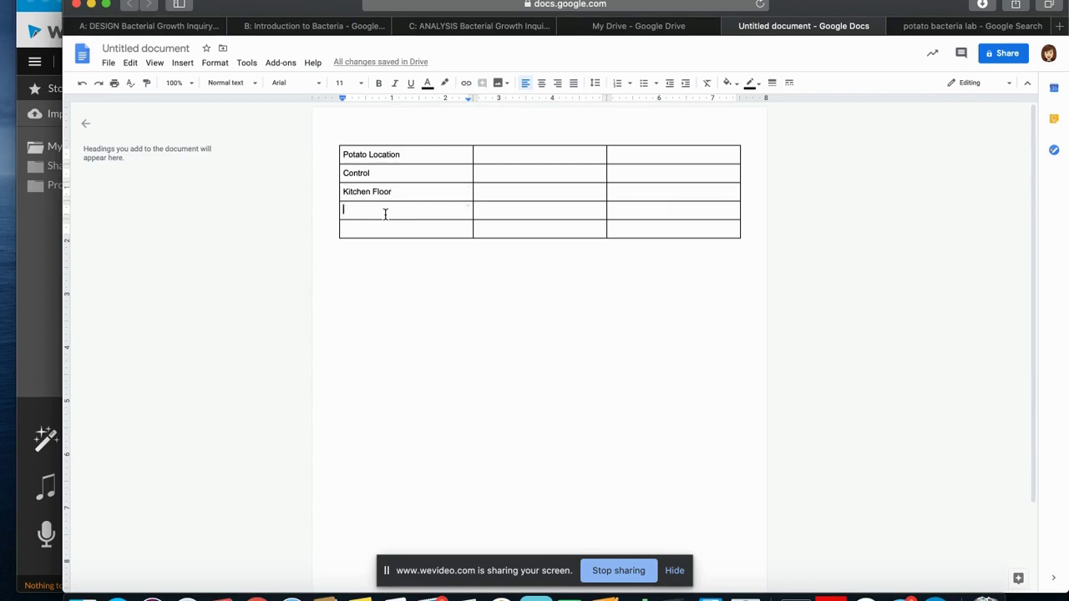
{"action": "type", "text": "Fridge"}
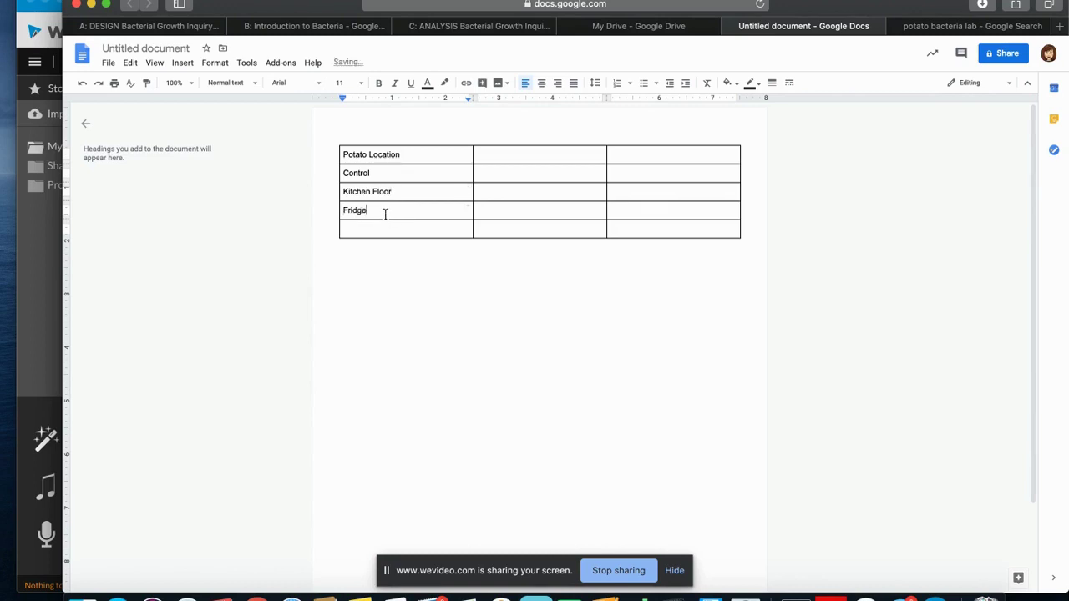
{"action": "type", "text": " handle"}
{"action": "left_click", "coordinate": [378, 229]}
{"action": "type", "text": "Sink handle"}
Add the 'Quantitative Data' and 'Picture' column headers
{"action": "left_click", "coordinate": [492, 162]}
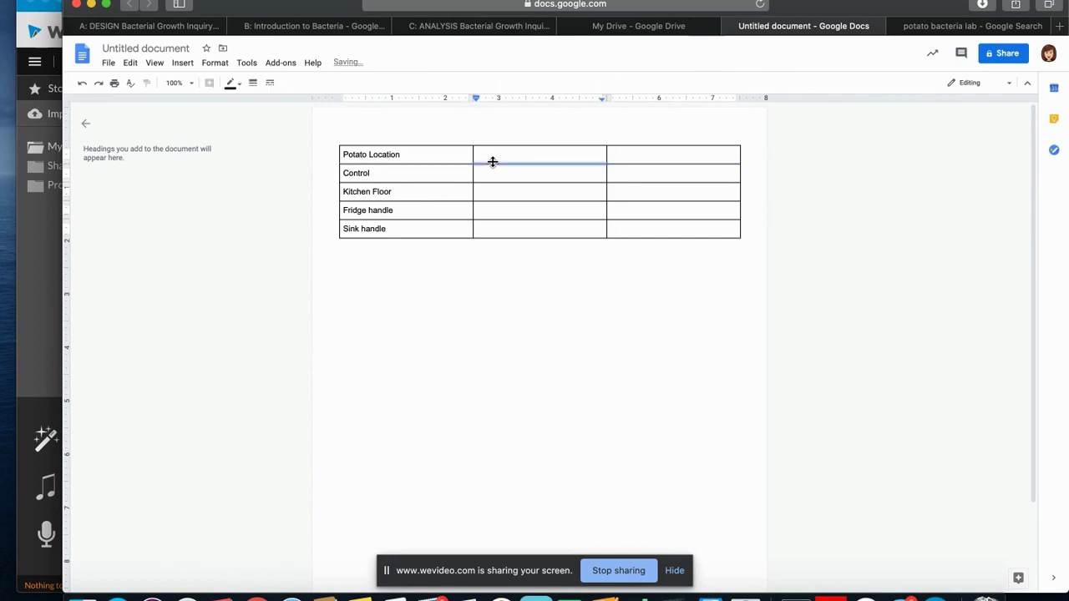
{"action": "left_click", "coordinate": [493, 157]}
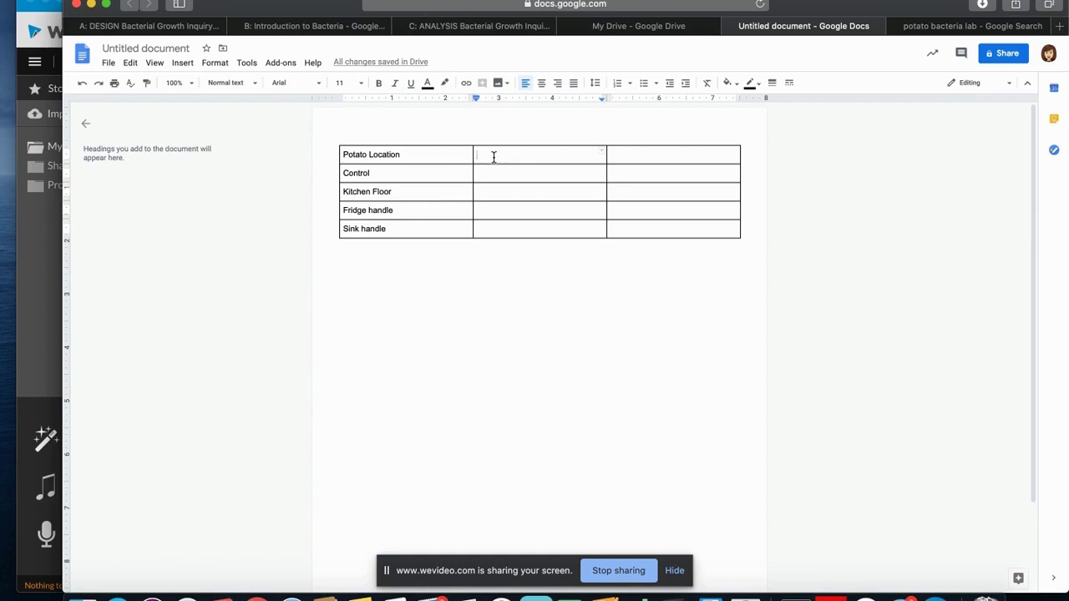
{"action": "type", "text": "Quantitati"}
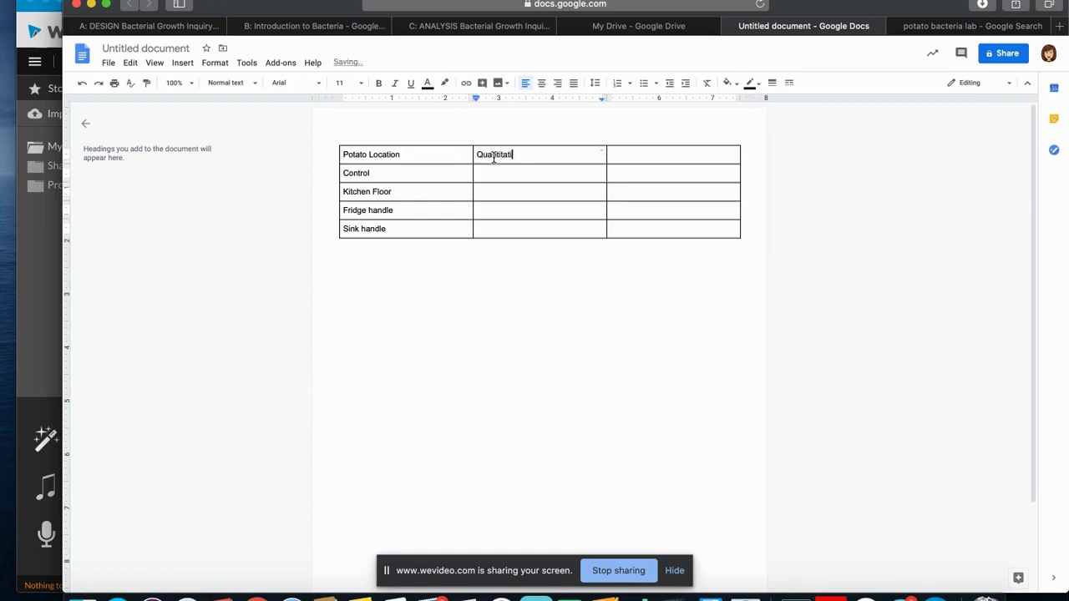
{"action": "type", "text": "ve Data"}
{"action": "double_click", "coordinate": [633, 152]}
{"action": "type", "text": "Picture"}
Screenshot the labelled potato colonies preview image from the Google image results
{"action": "left_click", "coordinate": [930, 30]}
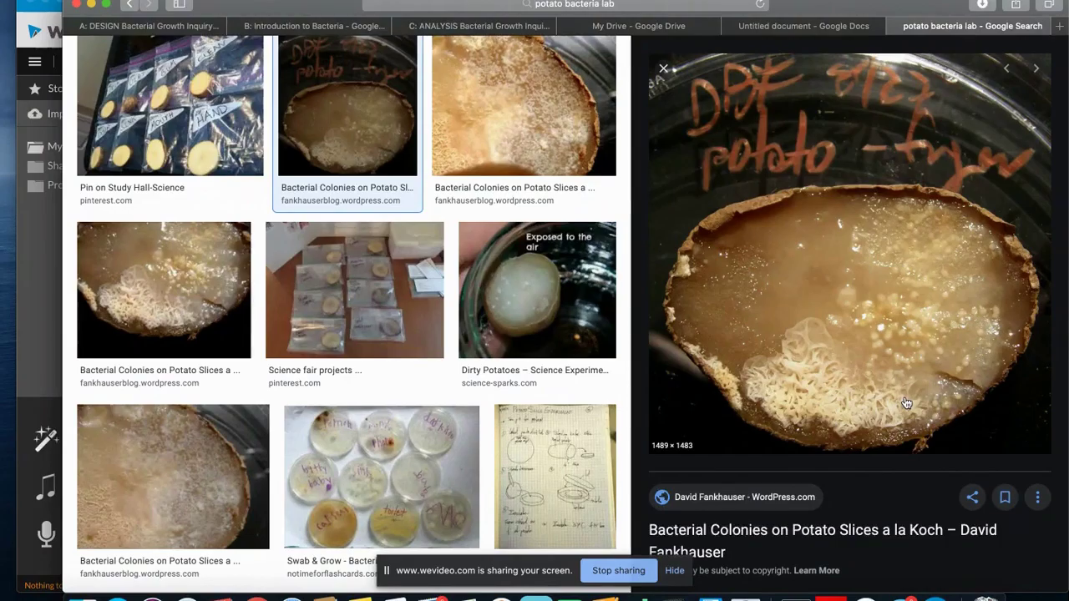
{"action": "key", "text": "super+shift+4"}
{"action": "left_click_drag", "start_coordinate": [660, 192], "coordinate": [1053, 455]}
Paste the potato screenshot into the Control row's Picture cell
{"action": "left_click", "coordinate": [754, 27]}
{"action": "left_click", "coordinate": [655, 175]}
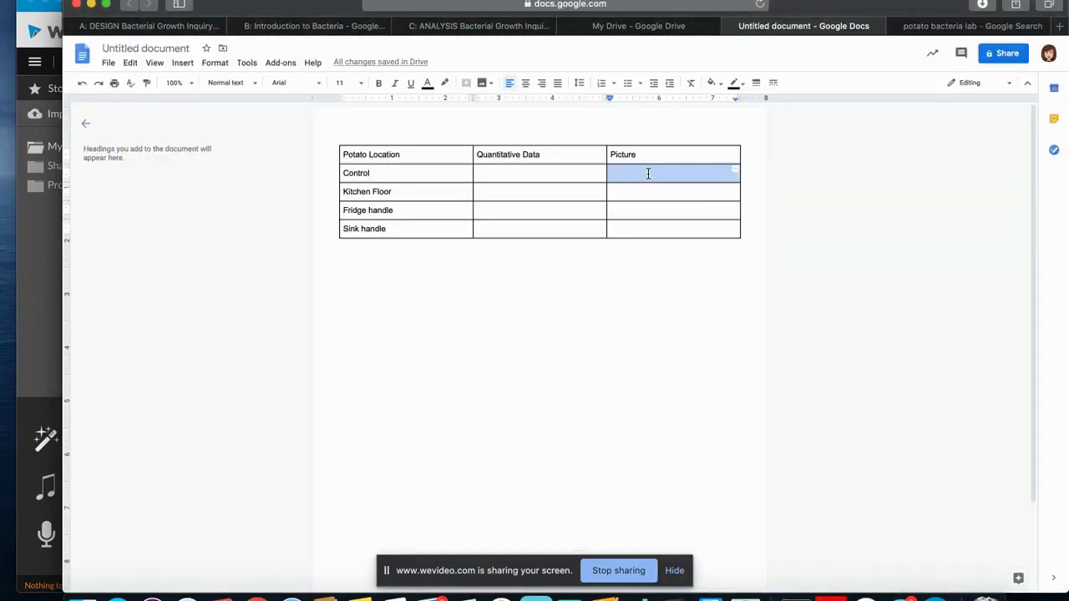
{"action": "key", "text": "super+v"}
Rename the middle header to '% Potato Covered in Bacteria' and enter 45% for Control
{"action": "left_click", "coordinate": [536, 195]}
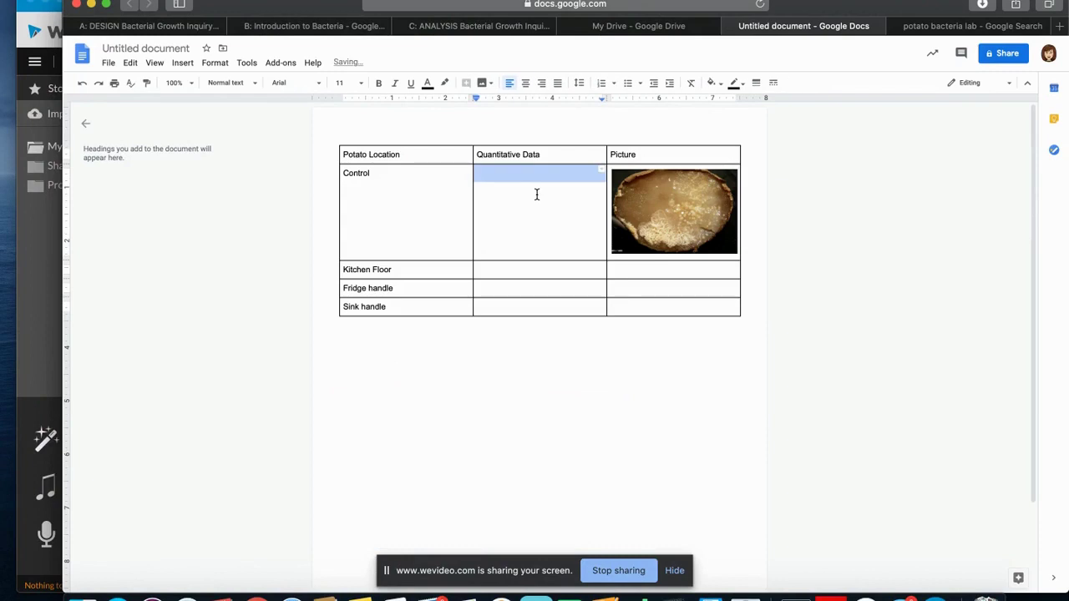
{"action": "triple_click", "coordinate": [541, 156]}
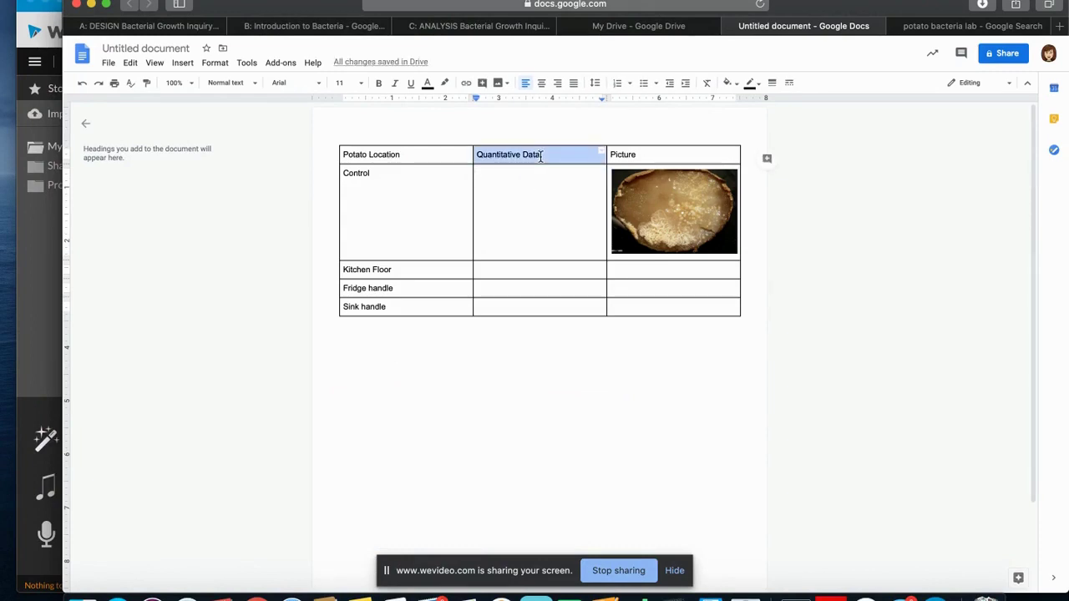
{"action": "key", "text": "BackSpace"}
{"action": "type", "text": "% Po"}
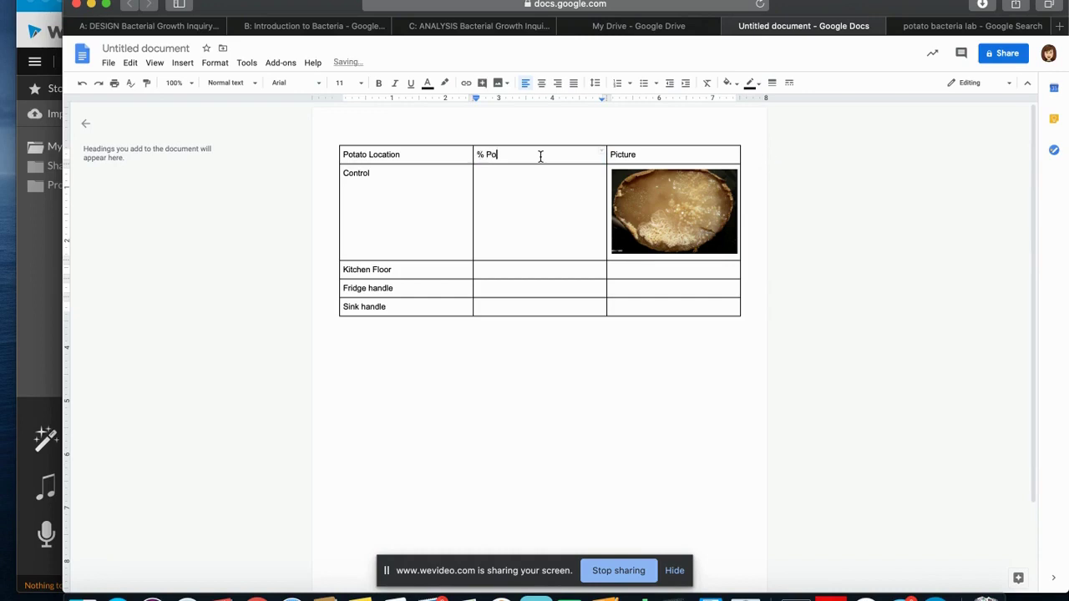
{"action": "type", "text": "tato Covered in Bacteria"}
{"action": "left_click", "coordinate": [539, 192]}
{"action": "type", "text": "45%"}
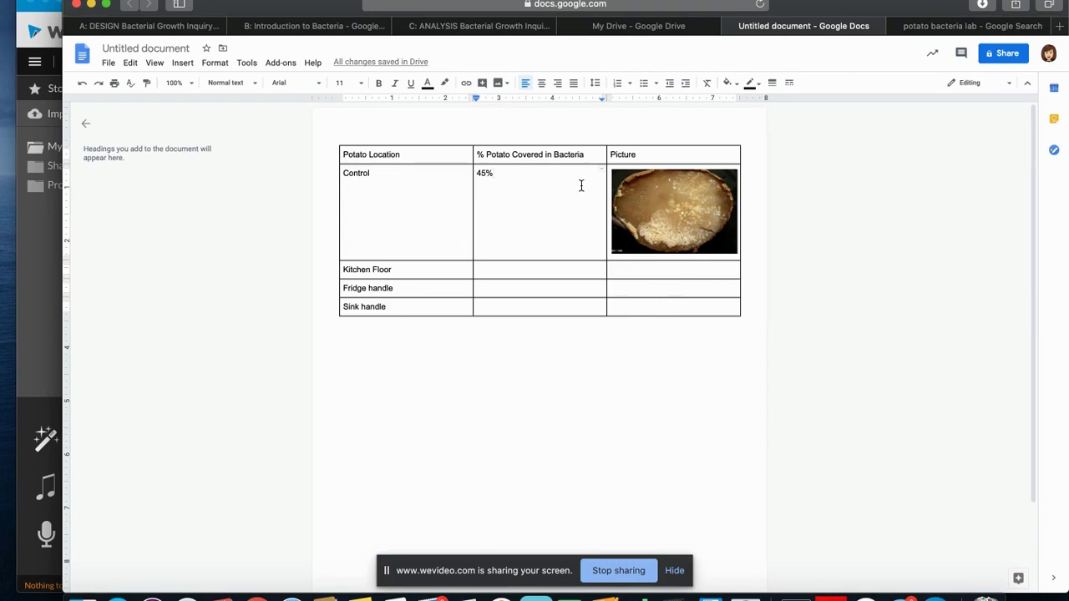
Delete the Control row's 45% and photo, and clear the '% Potato Covered in Bacteria' header
{"action": "left_click_drag", "start_coordinate": [581, 186], "coordinate": [673, 195]}
{"action": "key", "text": "BackSpace"}
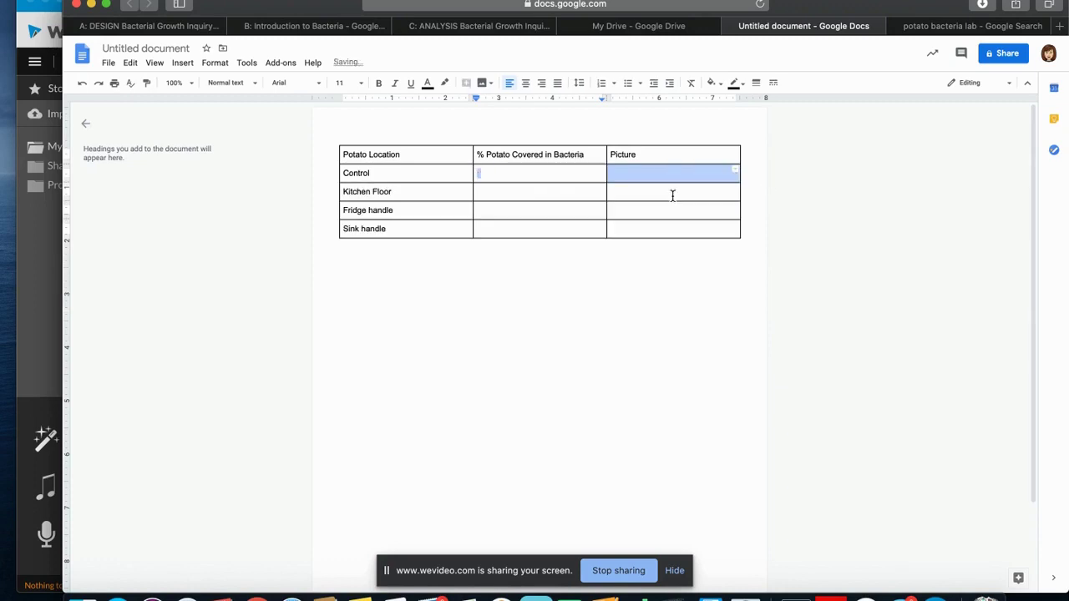
{"action": "left_click_drag", "start_coordinate": [588, 155], "coordinate": [476, 154]}
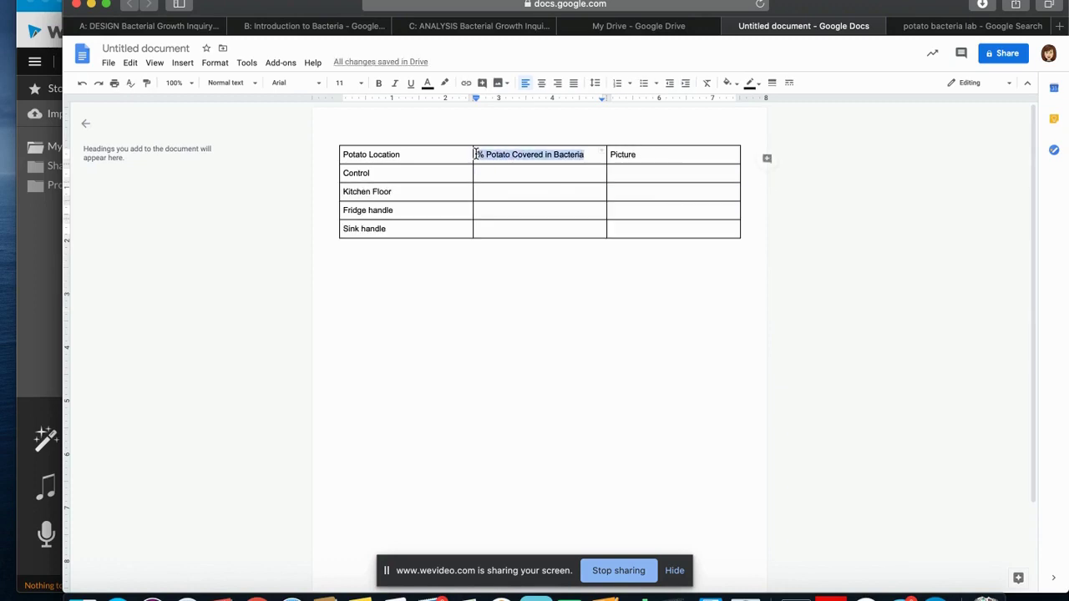
{"action": "key", "text": "BackSpace"}
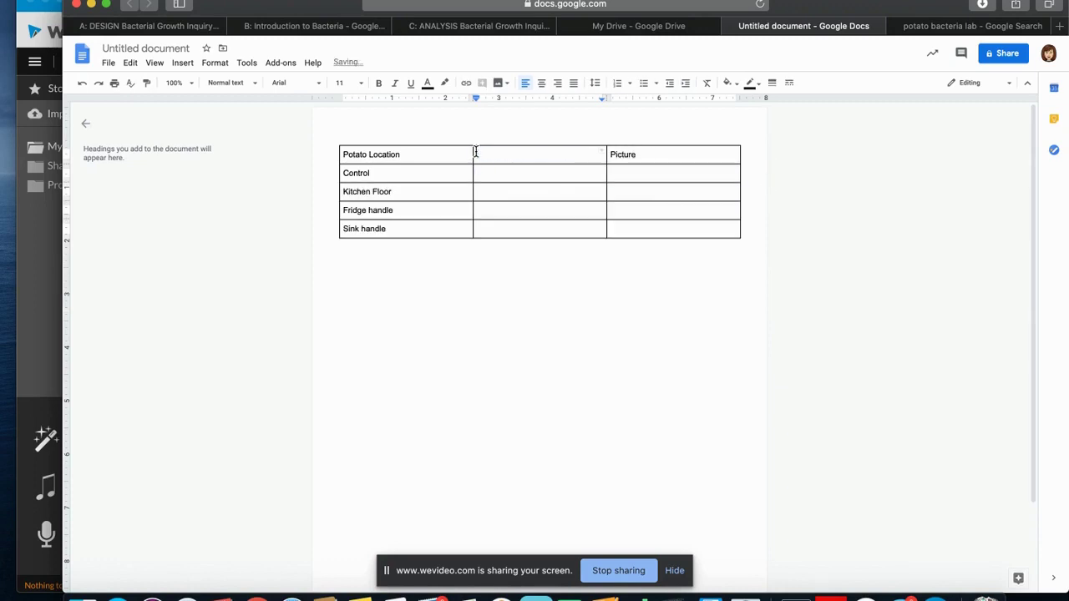